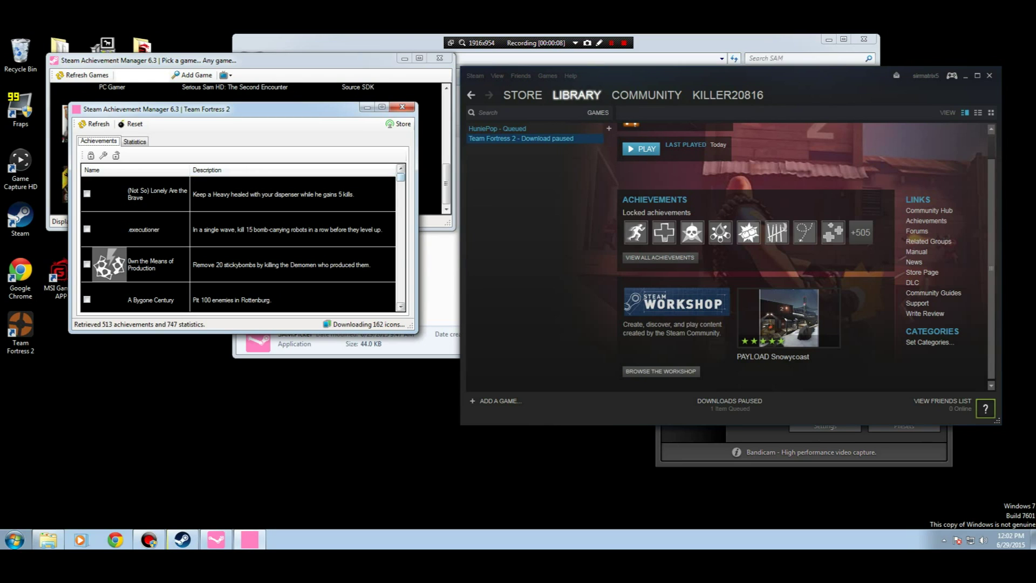
# Launch Google Chrome and close both open Steam Achievement Manager windows.
pyautogui.moveTo(401, 177)
pyautogui.mouseDown()
pyautogui.moveTo(400, 242)
pyautogui.moveTo(400, 177)
pyautogui.mouseUp()
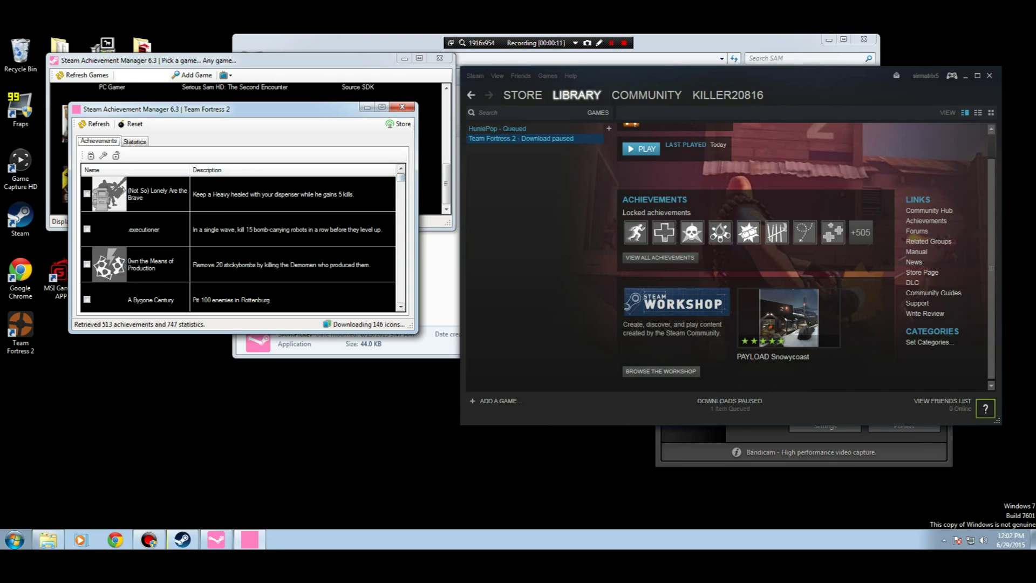
pyautogui.click(21, 277)
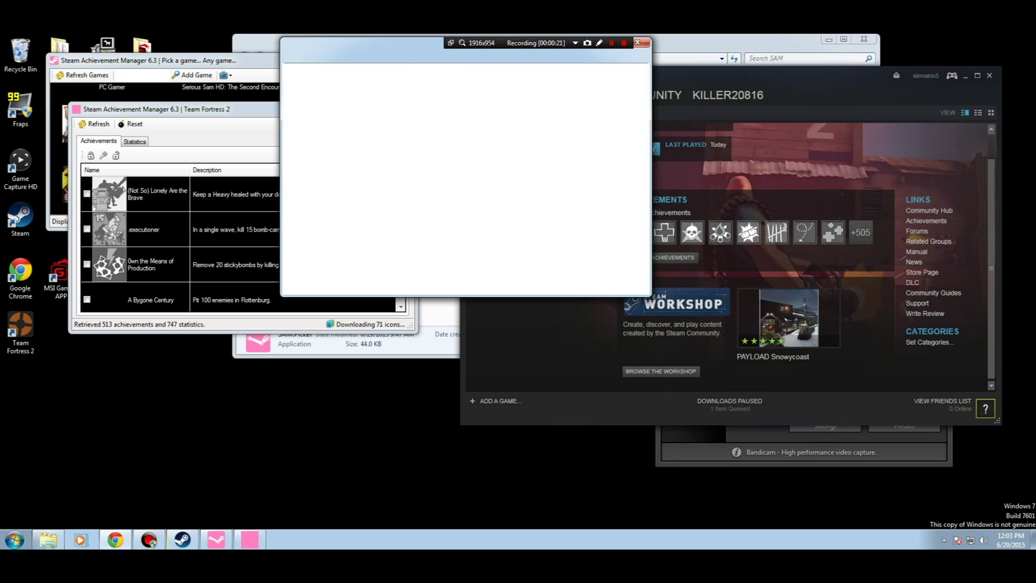
pyautogui.click(237, 110)
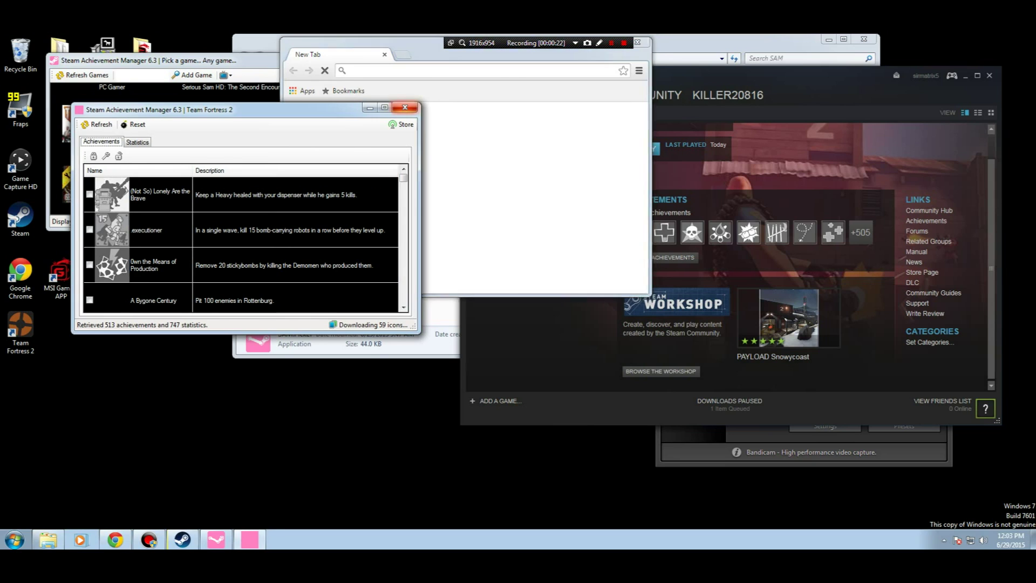
pyautogui.click(402, 107)
pyautogui.click(254, 61)
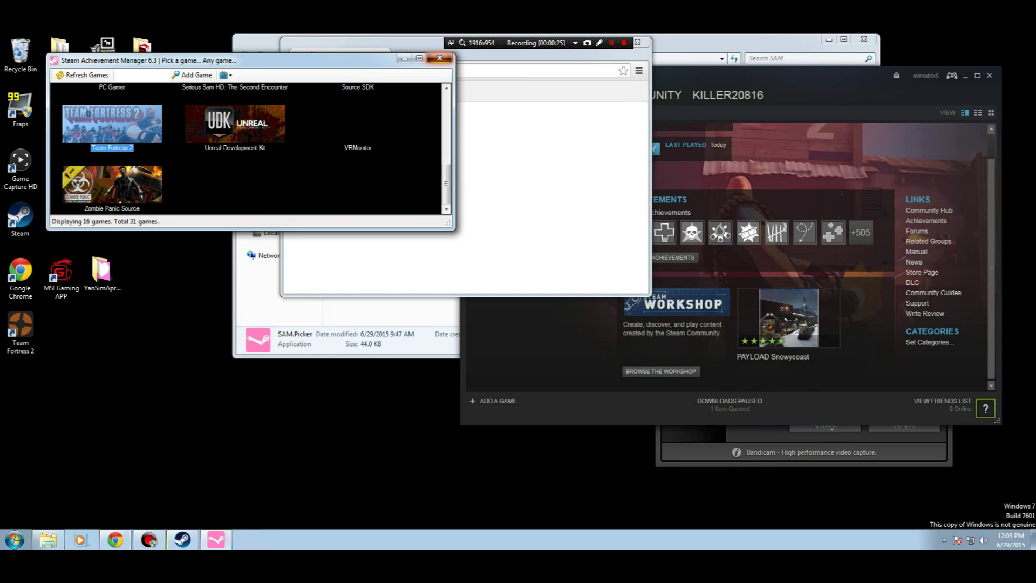
pyautogui.click(440, 58)
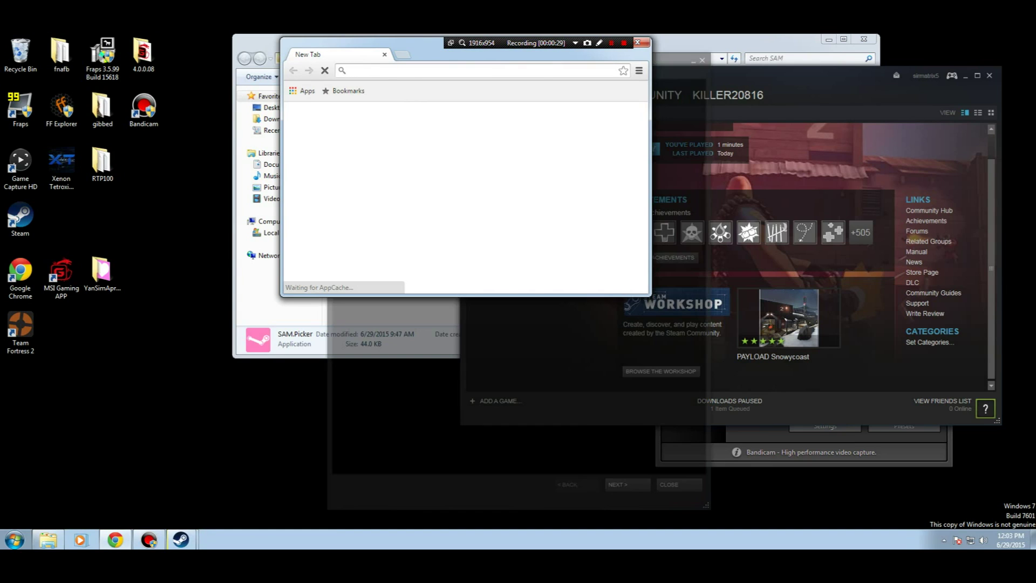
# Search Google for "steam achievement manager" and dismiss the Steam update news window.
pyautogui.write('s')
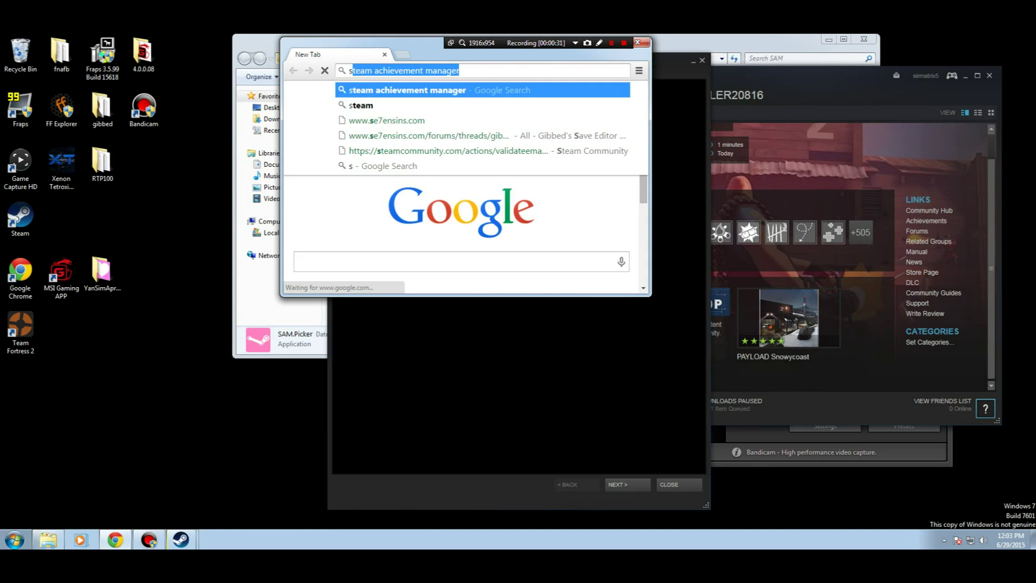
pyautogui.press('Right')
pyautogui.press('Return')
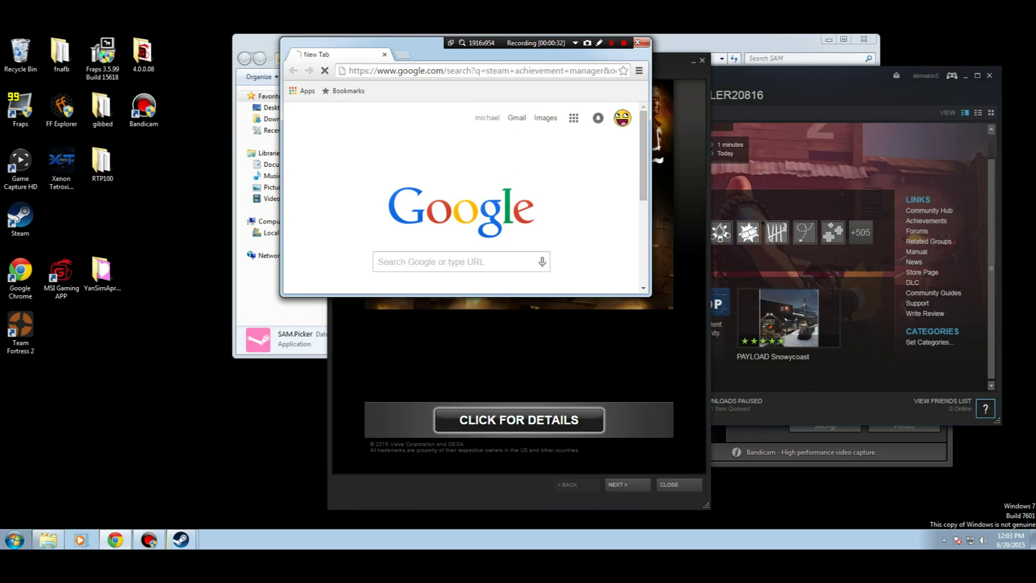
pyautogui.click(682, 66)
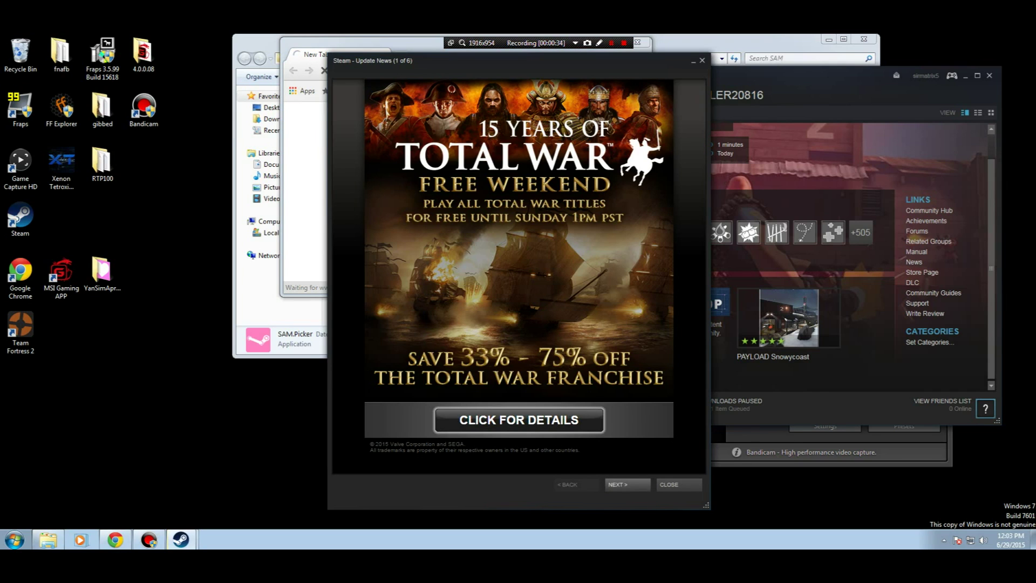
pyautogui.click(702, 61)
pyautogui.moveTo(534, 55); pyautogui.dragTo(381, 61)
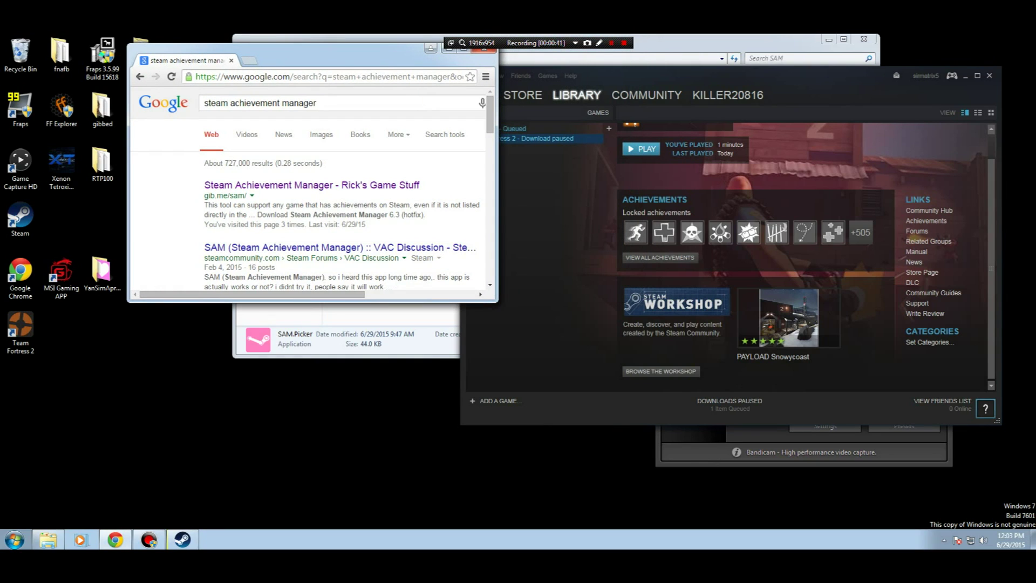
# Open the gib.me/sam result from the search and enlarge the browser window to fit the page.
pyautogui.click(208, 186)
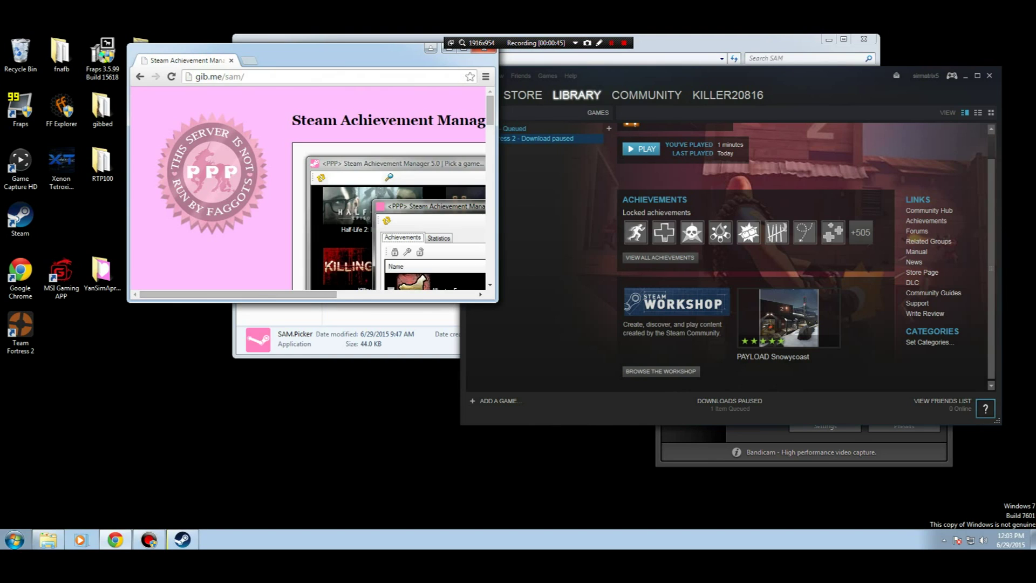
pyautogui.scroll(-1, 310, 189)
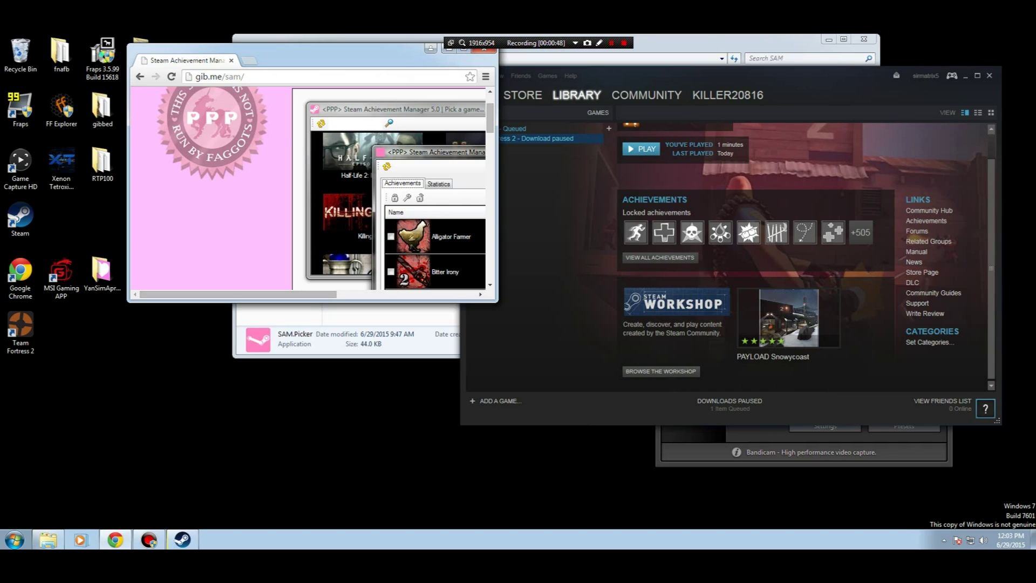
pyautogui.moveTo(497, 302); pyautogui.dragTo(708, 359)
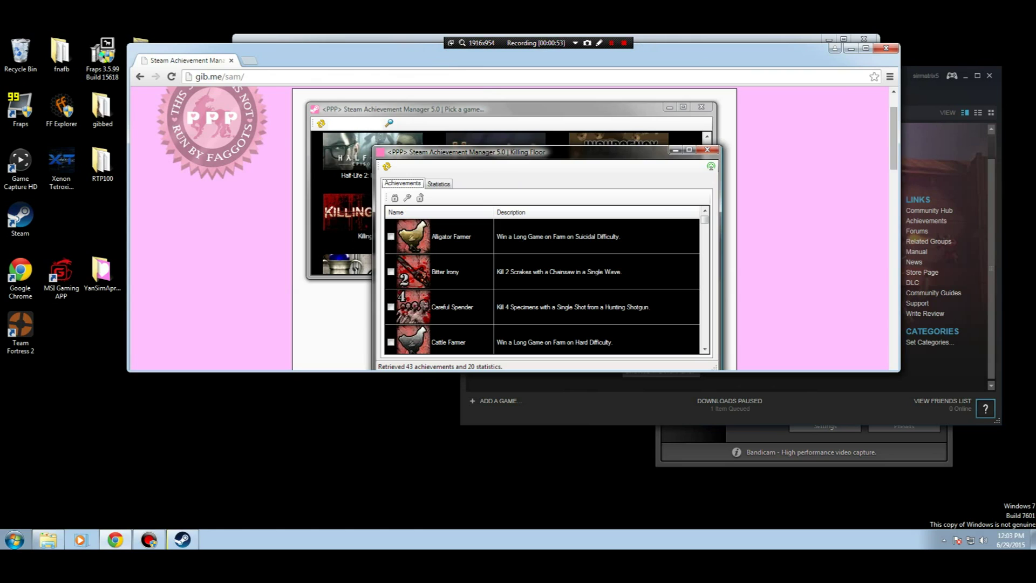
# Read the Instructions section of the page, covering the download, extraction and running of SAM.Picker.exe.
pyautogui.scroll(-8, 513, 226)
pyautogui.scroll(-1, 512, 226)
pyautogui.scroll(1, 512, 227)
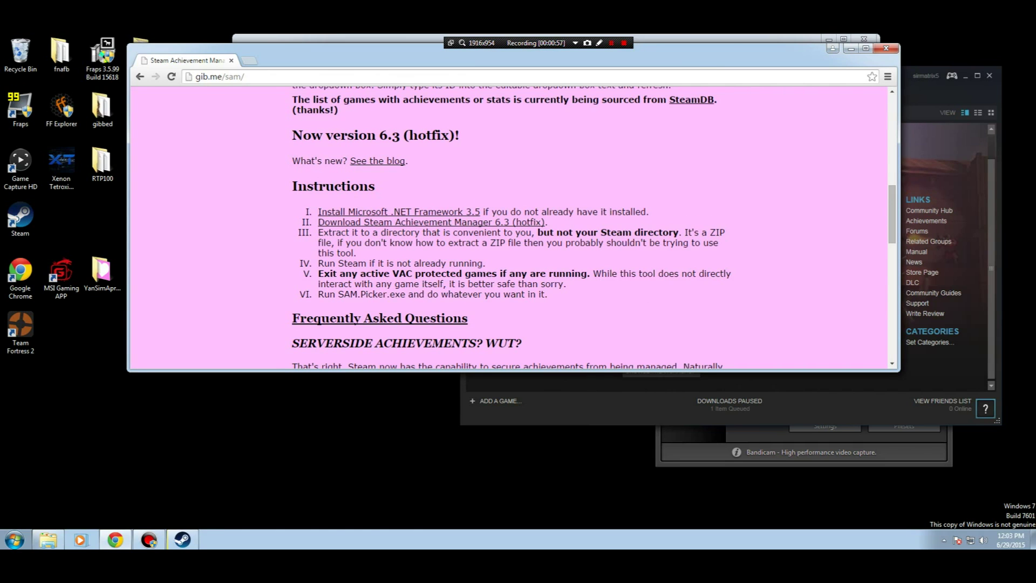
pyautogui.moveTo(531, 242); pyautogui.dragTo(709, 232)
pyautogui.click(710, 233)
pyautogui.moveTo(324, 263); pyautogui.dragTo(482, 283)
pyautogui.click(375, 264)
pyautogui.click(482, 283)
pyautogui.moveTo(469, 318); pyautogui.dragTo(318, 243)
pyautogui.click(318, 244)
# Close the browser and run SAM.Picker from the SAM folder.
pyautogui.click(885, 48)
pyautogui.moveTo(745, 75); pyautogui.dragTo(768, 63)
pyautogui.click(418, 197)
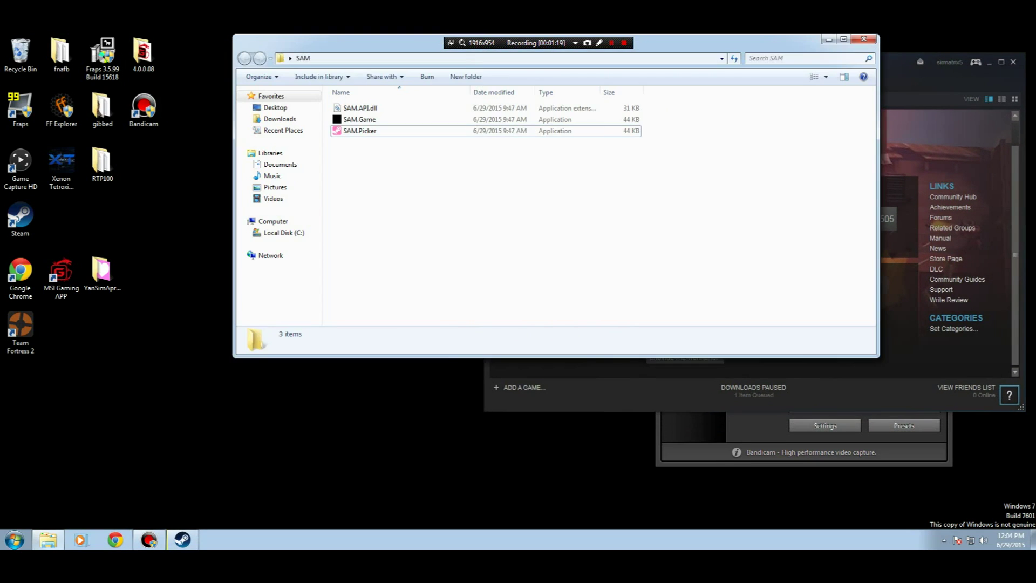
pyautogui.click(936, 375)
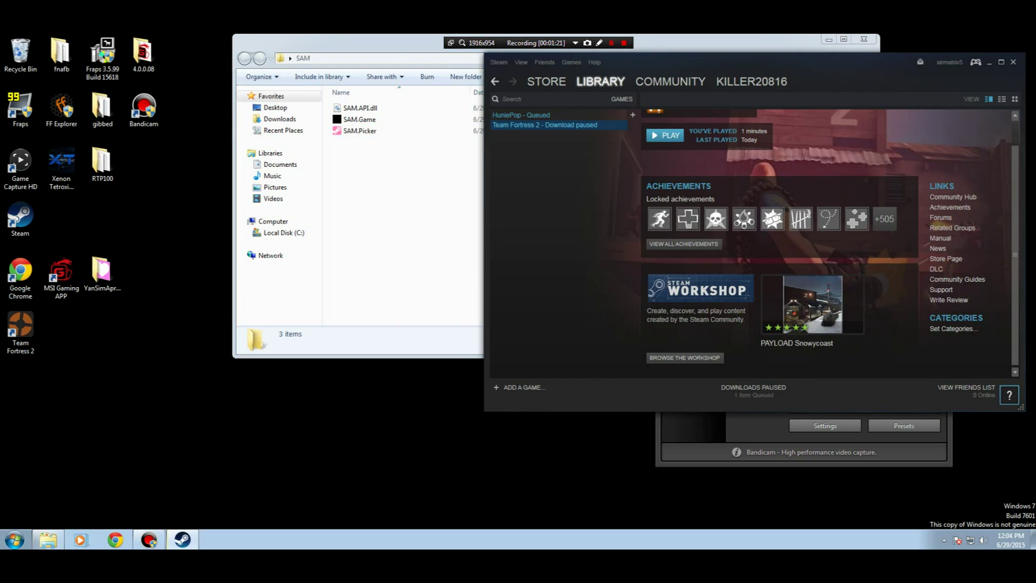
pyautogui.click(359, 131)
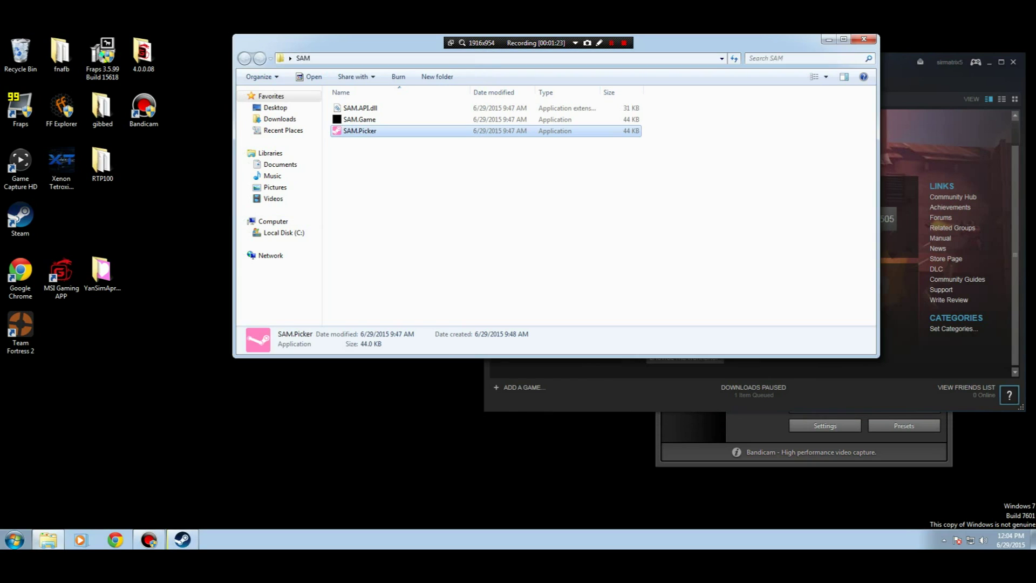
pyautogui.press('Return')
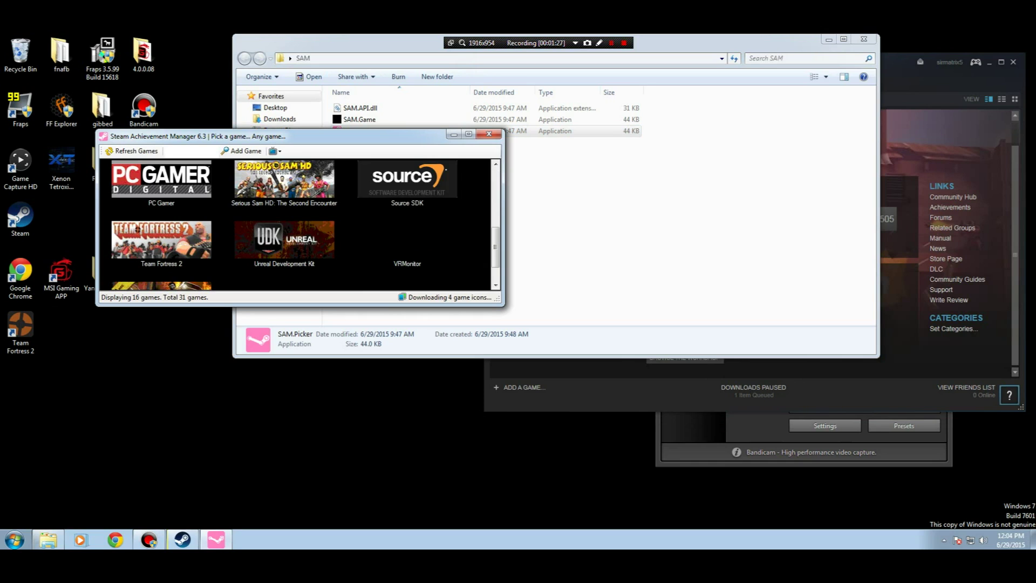
# Open the Team Fortress 2 achievements from the list of games in the picker.
pyautogui.scroll(-1, 299, 224)
pyautogui.scroll(3, 299, 224)
pyautogui.scroll(-3, 299, 224)
pyautogui.scroll(1, 299, 223)
pyautogui.scroll(-2, 300, 223)
pyautogui.scroll(5, 300, 224)
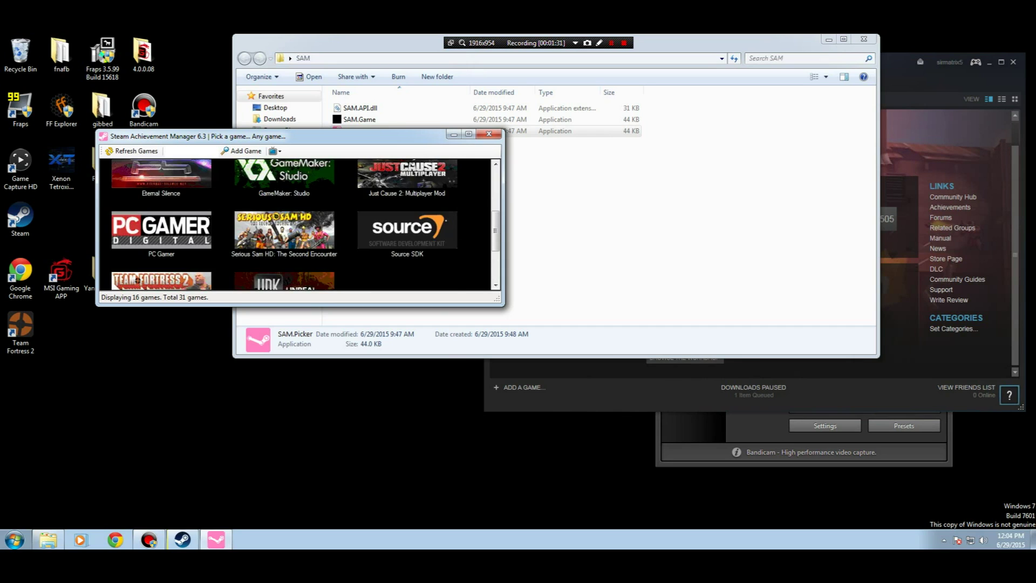
pyautogui.scroll(-3, 299, 224)
pyautogui.click(161, 239)
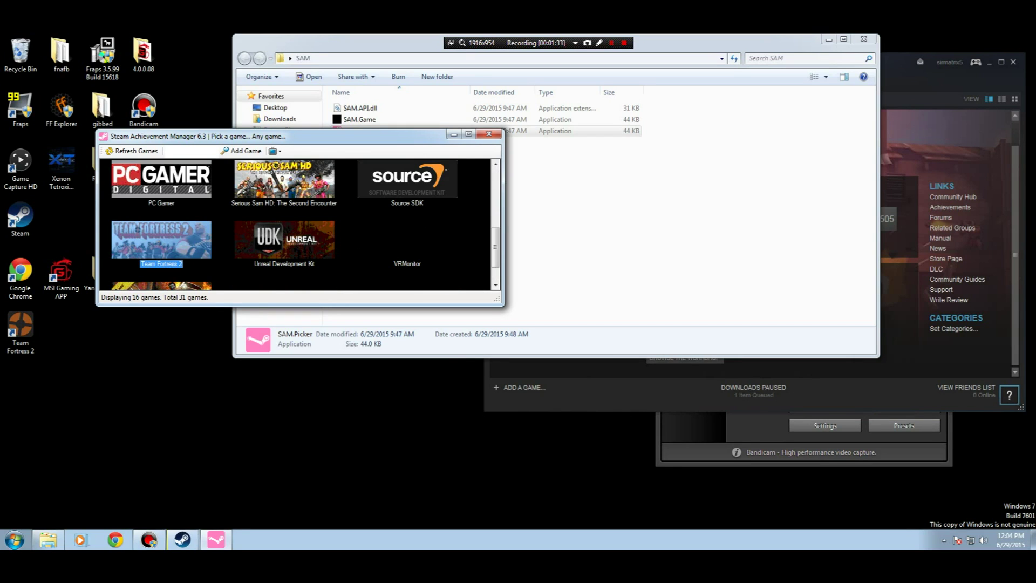
pyautogui.doubleClick(161, 240)
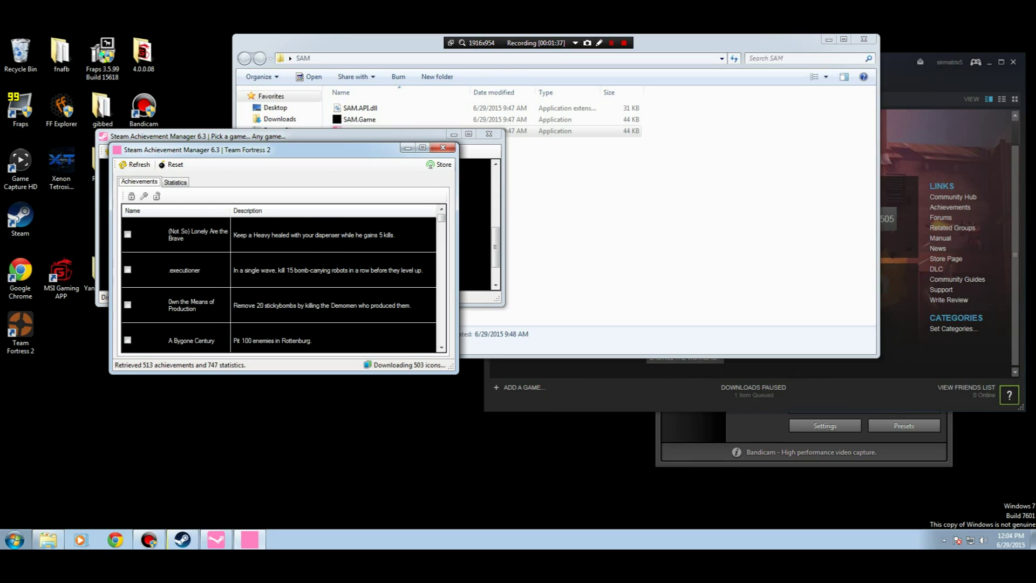
# Store (Not So) Lonely Are the Brave, .executioner, 0wn the Means of Production, Beat Me Up, Scotty and Beaux and Arrows as unlocked.
pyautogui.moveTo(442, 218)
pyautogui.mouseDown()
pyautogui.moveTo(441, 337)
pyautogui.moveTo(441, 217)
pyautogui.mouseUp()
pyautogui.click(128, 234)
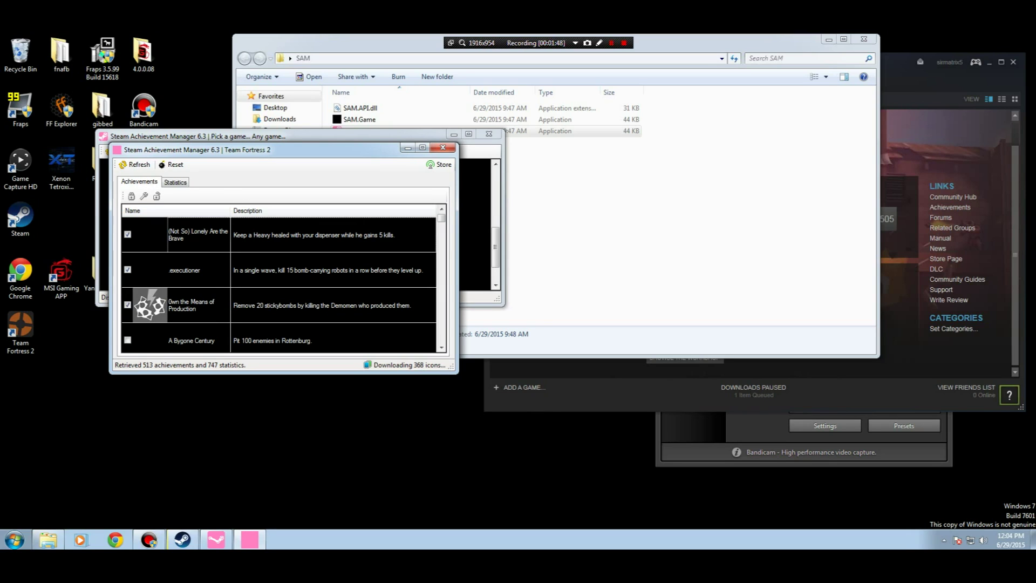
pyautogui.moveTo(441, 218); pyautogui.dragTo(441, 221)
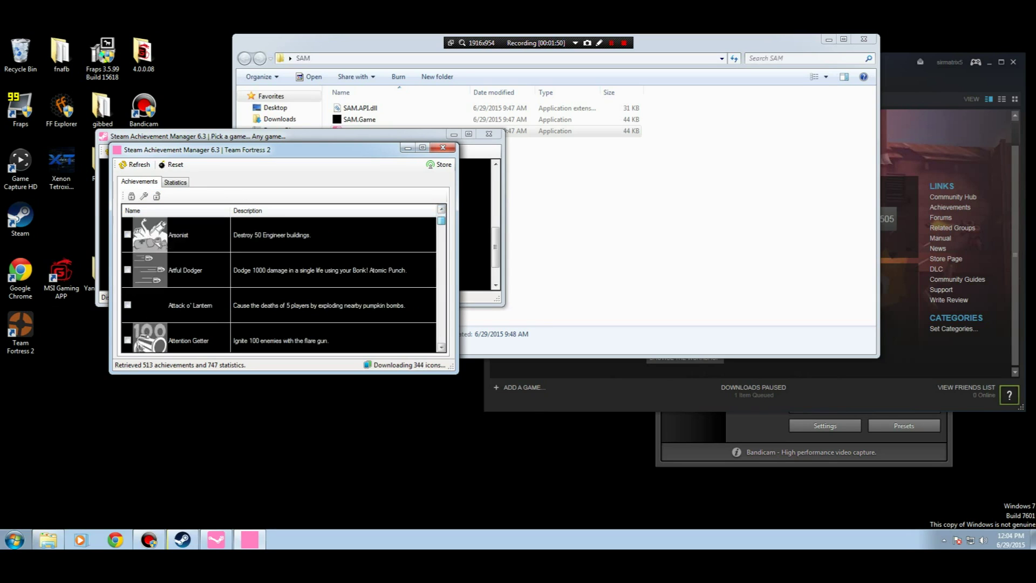
pyautogui.scroll(-3, 281, 283)
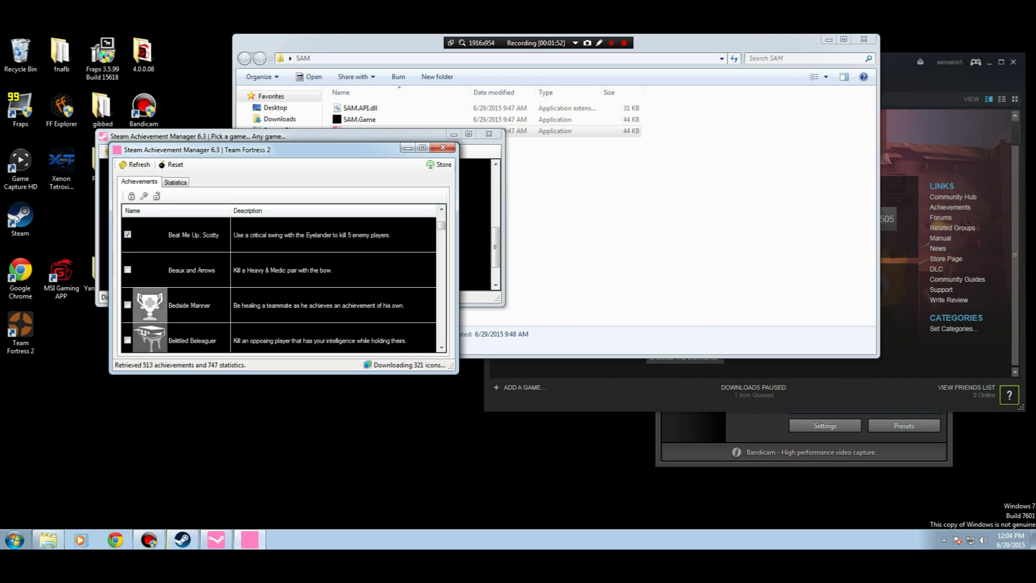
pyautogui.click(438, 165)
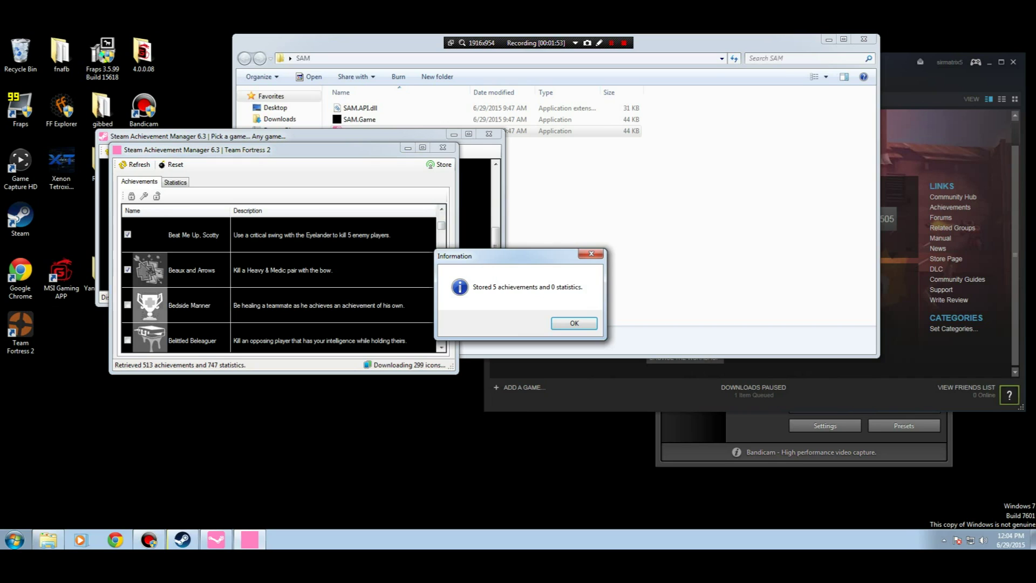
pyautogui.click(573, 323)
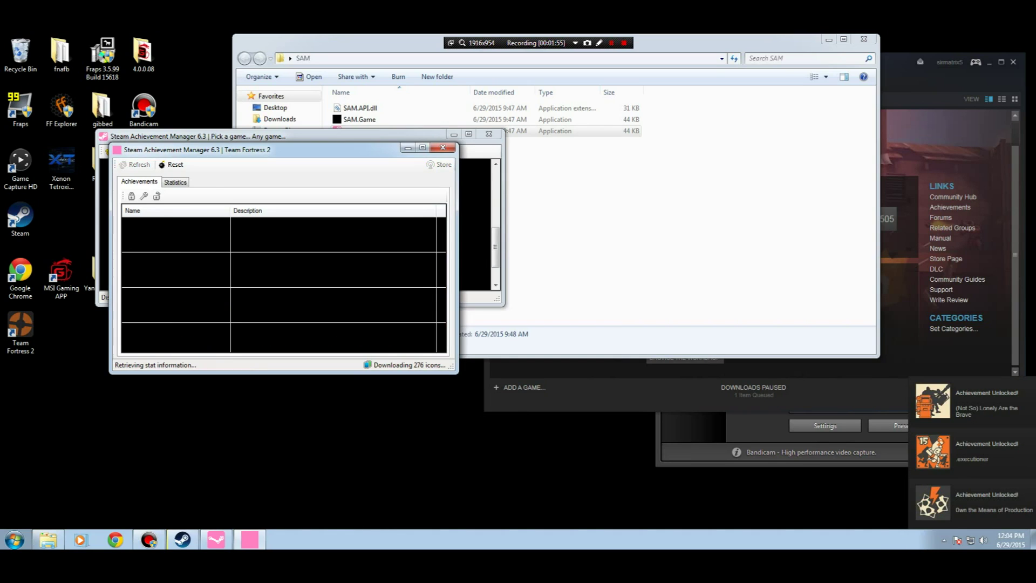
pyautogui.click(621, 388)
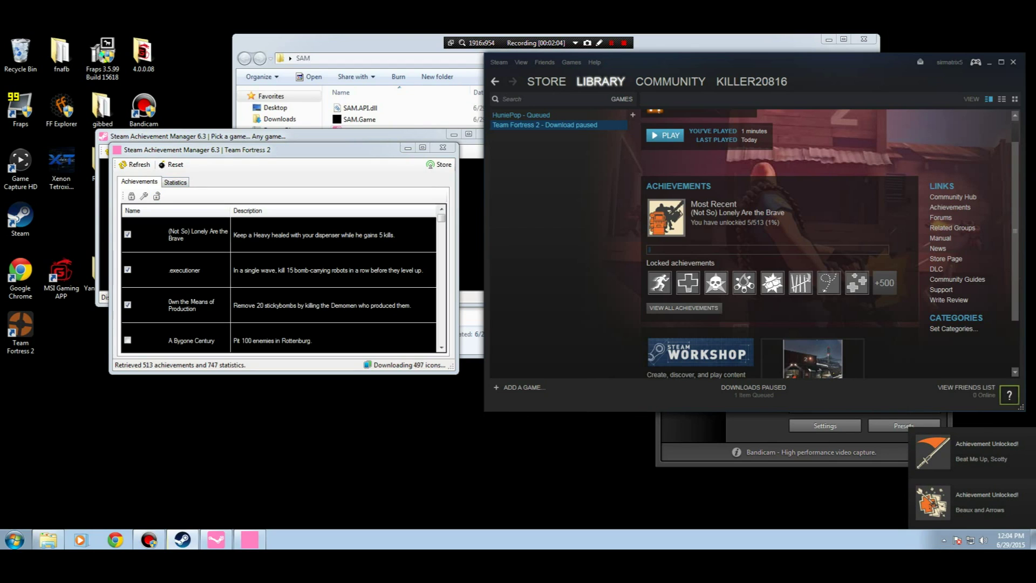
# Lock all Team Fortress 2 achievements again and store the change.
pyautogui.click(157, 196)
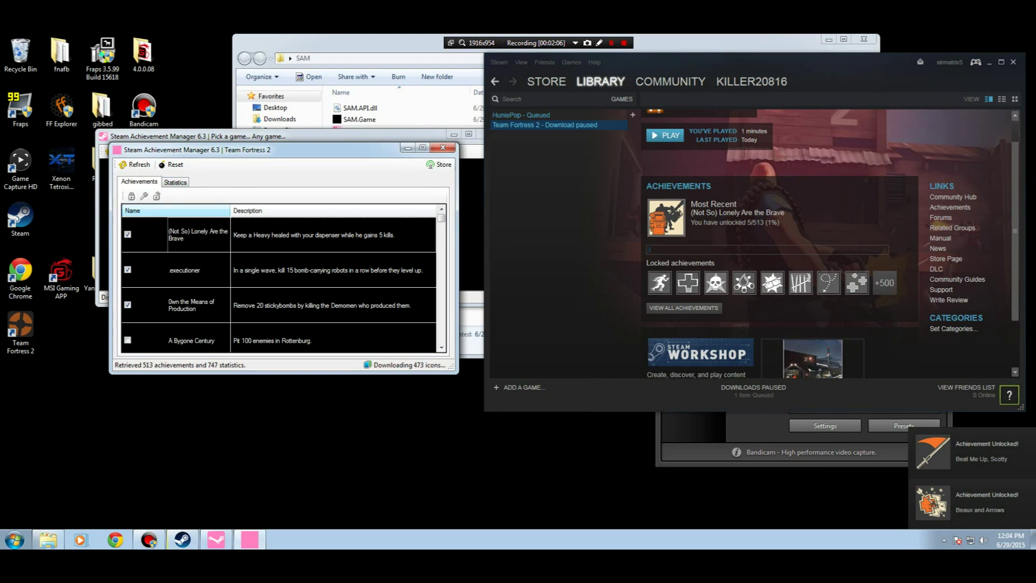
pyautogui.click(439, 164)
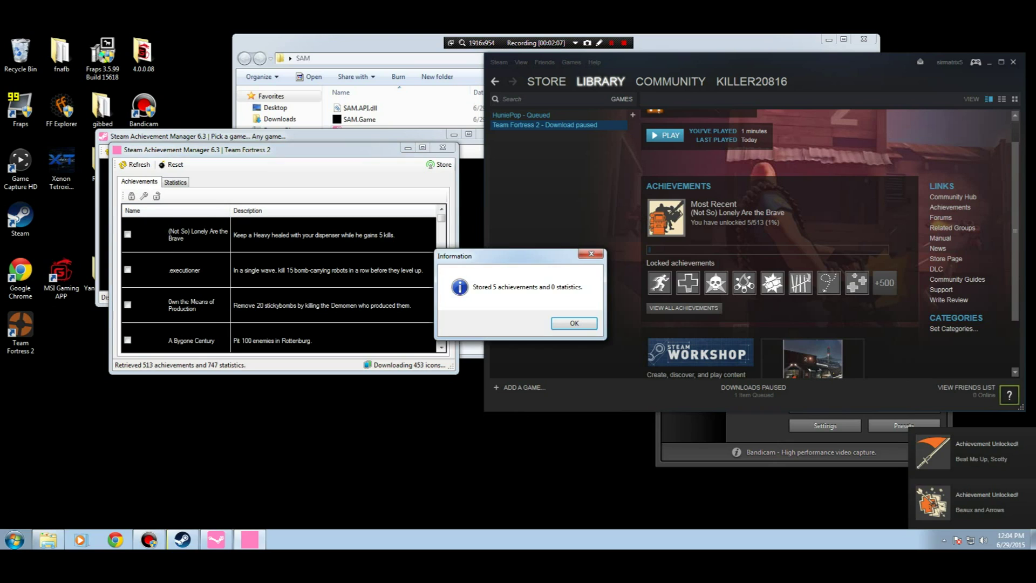
pyautogui.click(573, 323)
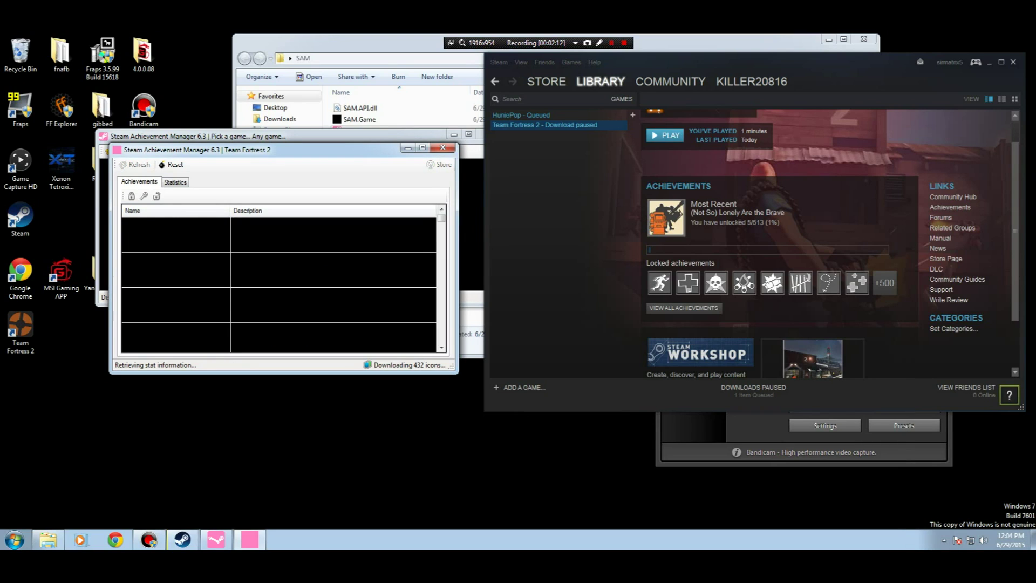
pyautogui.moveTo(756, 62); pyautogui.dragTo(735, 46)
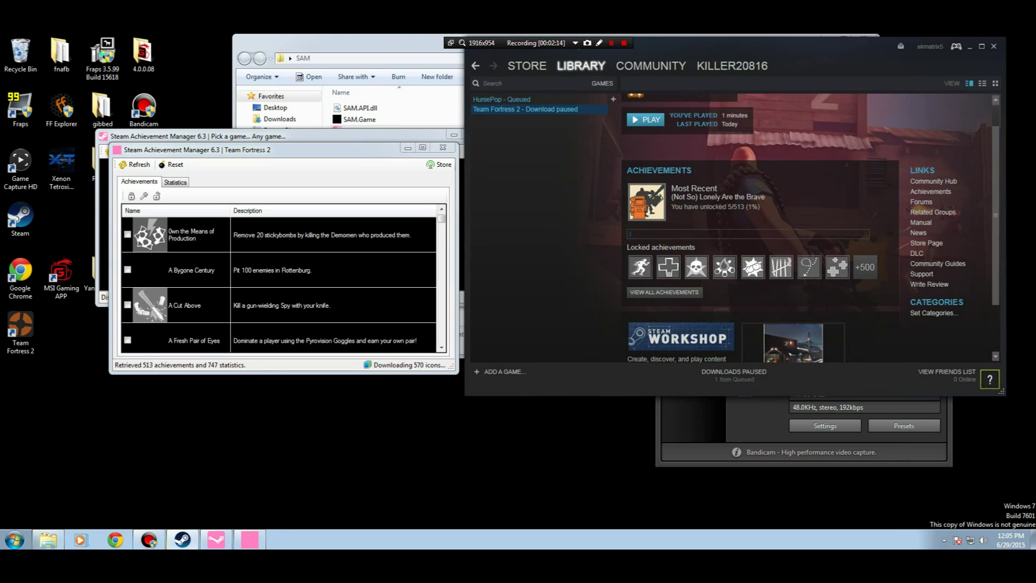
# Tick the consecutive achievements from 0wn the Means of Production through A Year to Remember and store them as unlocked.
pyautogui.moveTo(441, 218); pyautogui.dragTo(441, 338)
pyautogui.scroll(20, 281, 281)
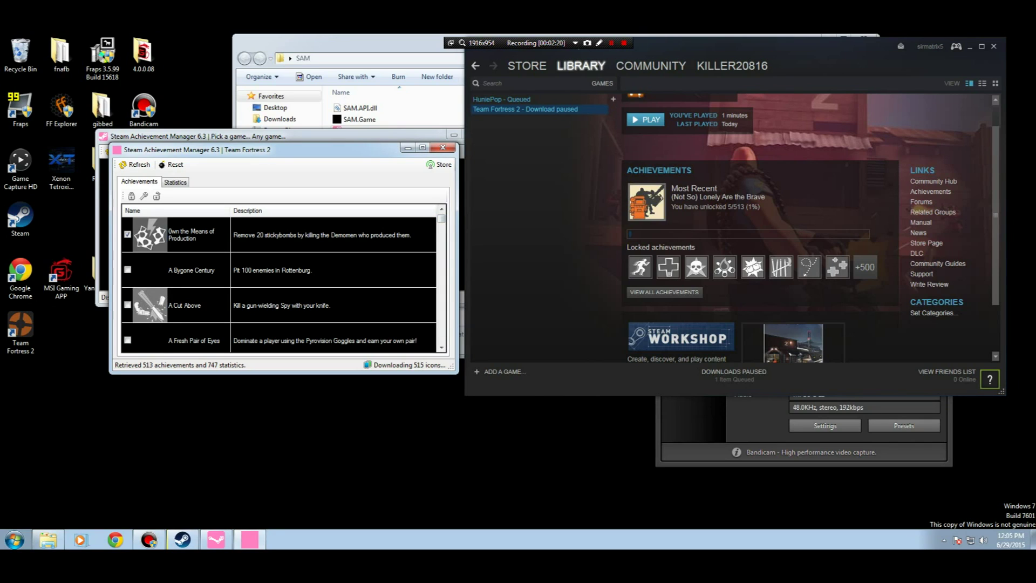
pyautogui.scroll(-1, 281, 280)
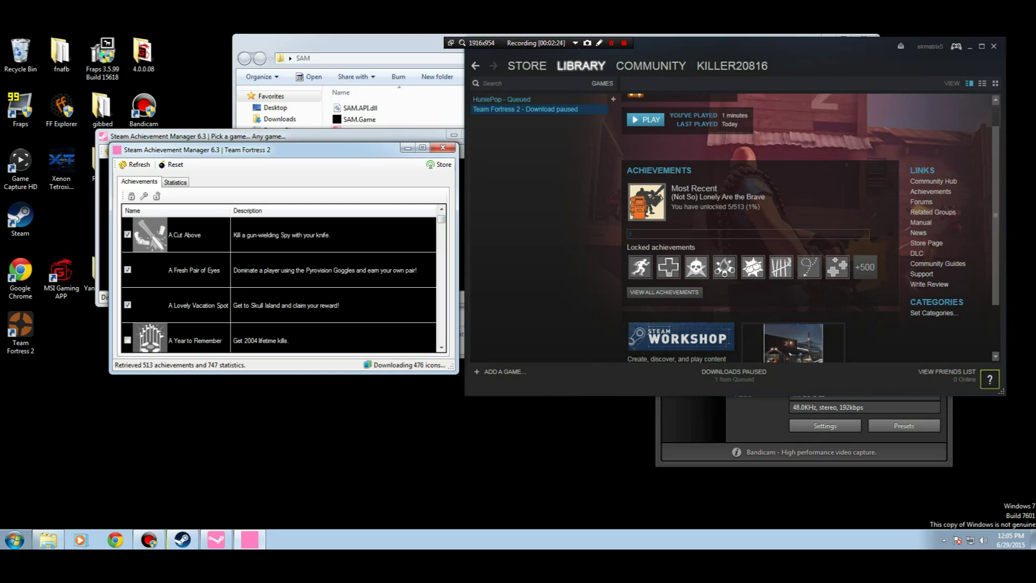
pyautogui.click(439, 164)
pyautogui.click(573, 323)
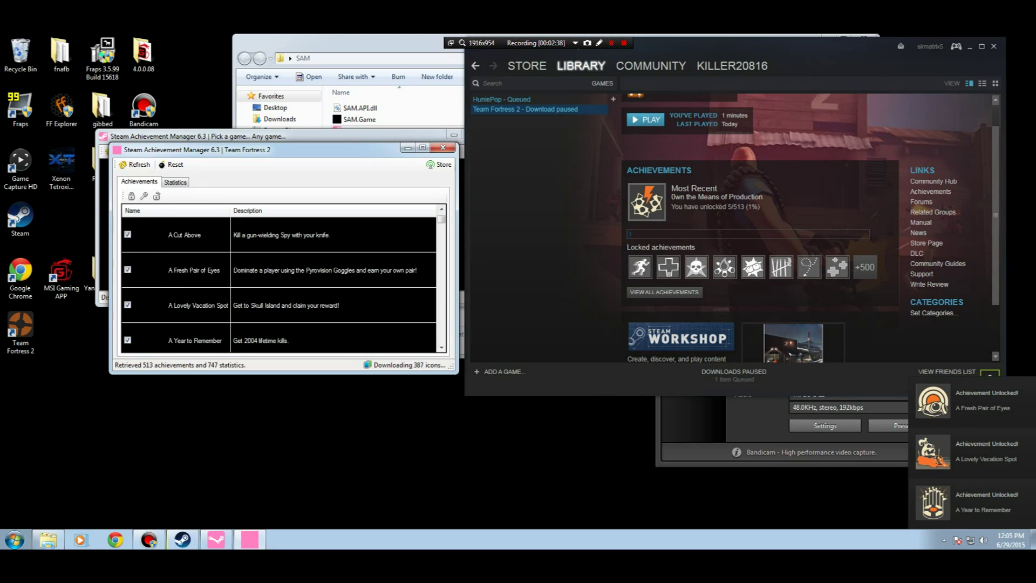
# Tick Agent Provocateur, (Not So) Lonely Are the Brave and .executioner, and store them as unlocked.
pyautogui.click(279, 305)
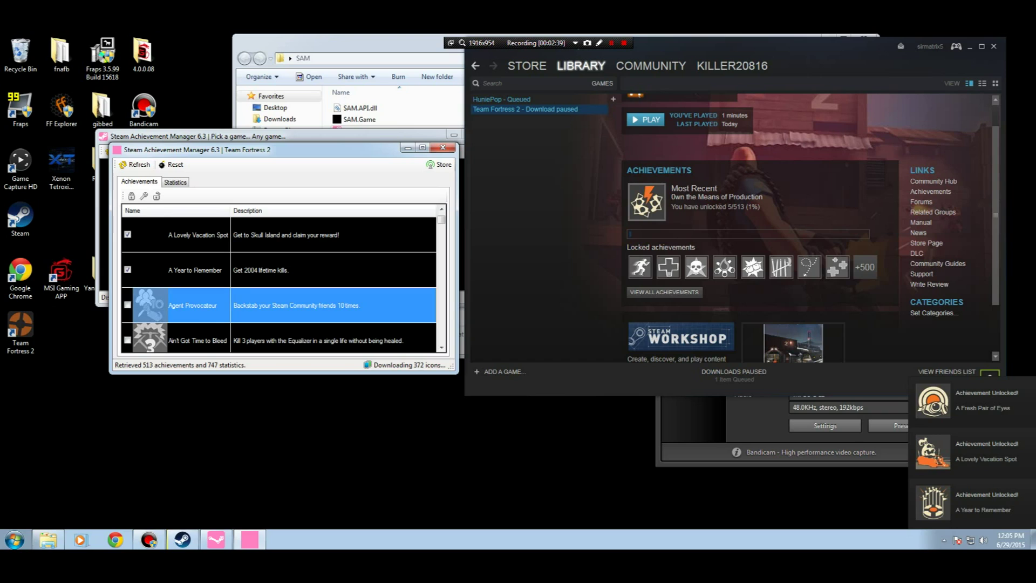
pyautogui.click(440, 164)
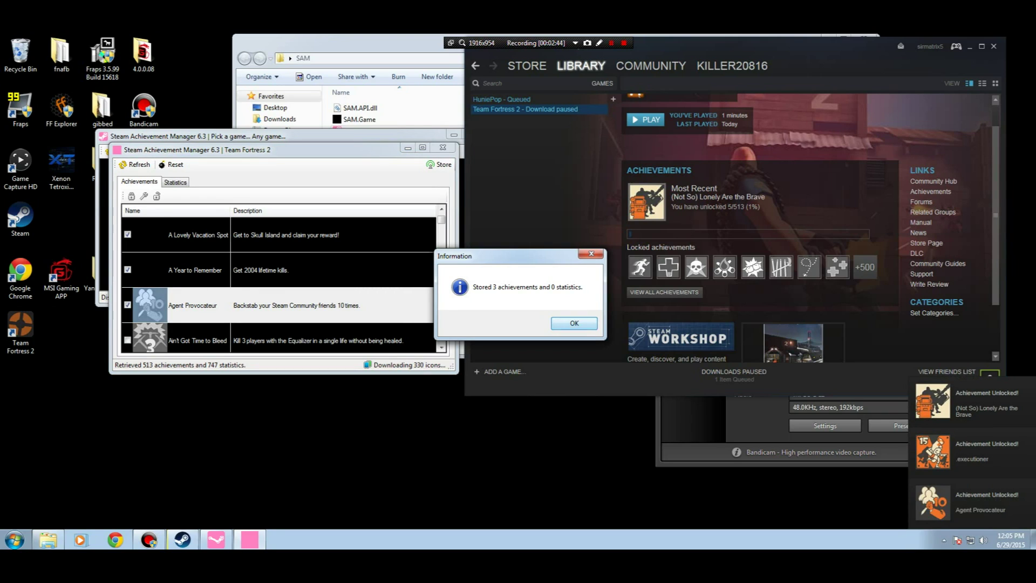
pyautogui.press('Return')
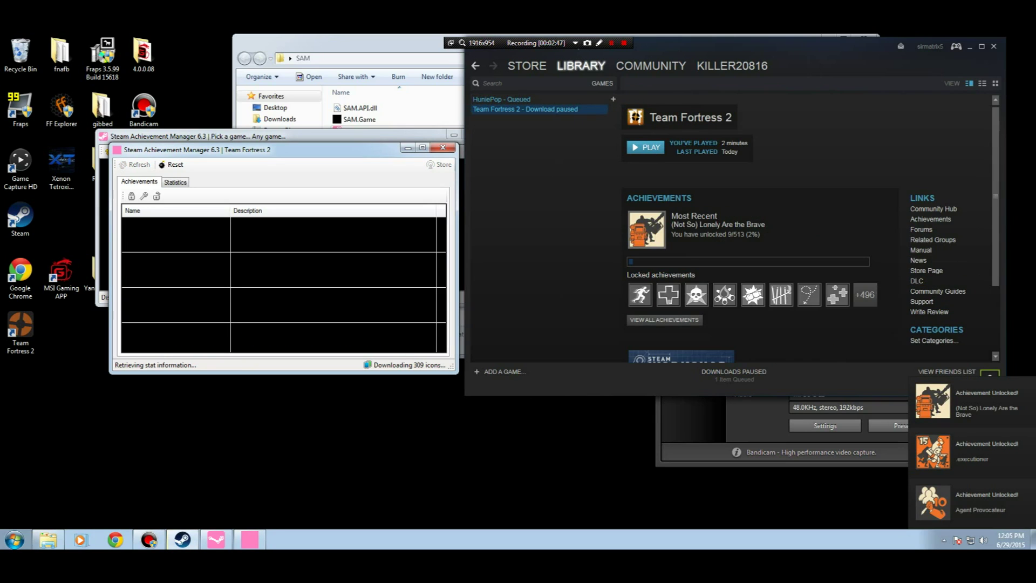
pyautogui.scroll(-3, 759, 228)
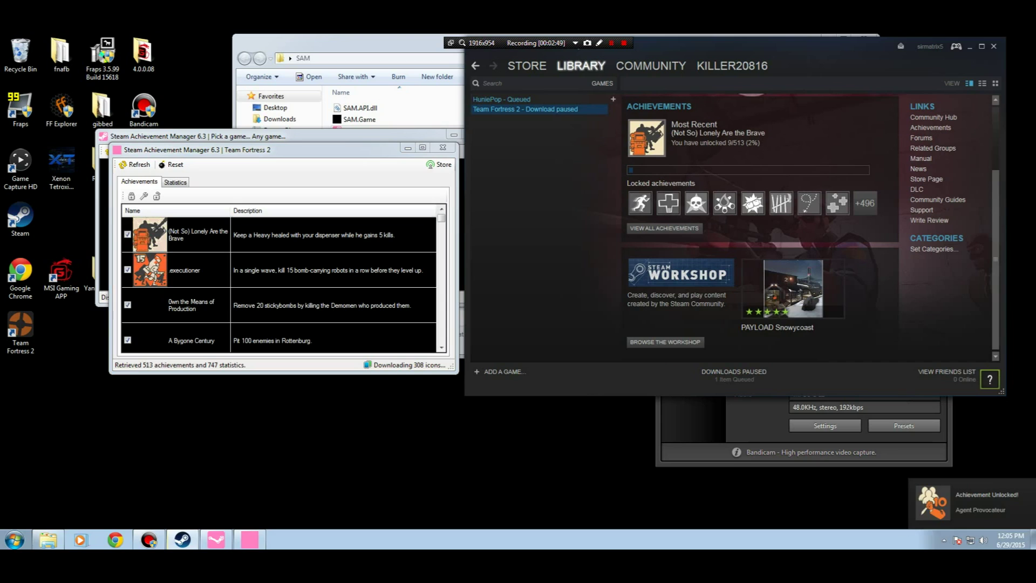
pyautogui.moveTo(501, 42); pyautogui.dragTo(406, 82)
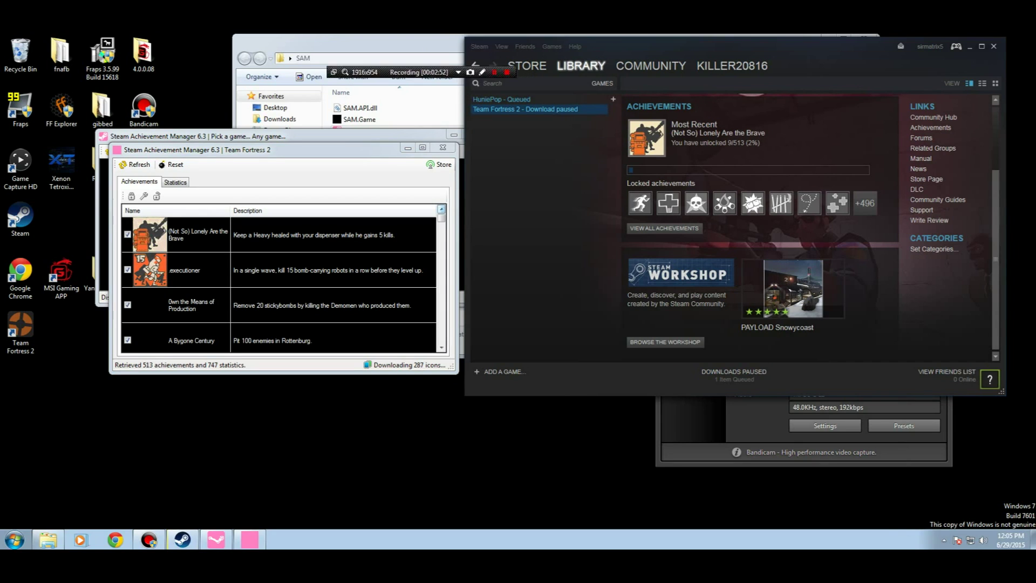
pyautogui.hotkey('shift', 'F12')
pyautogui.hotkey('shift', 'F12')
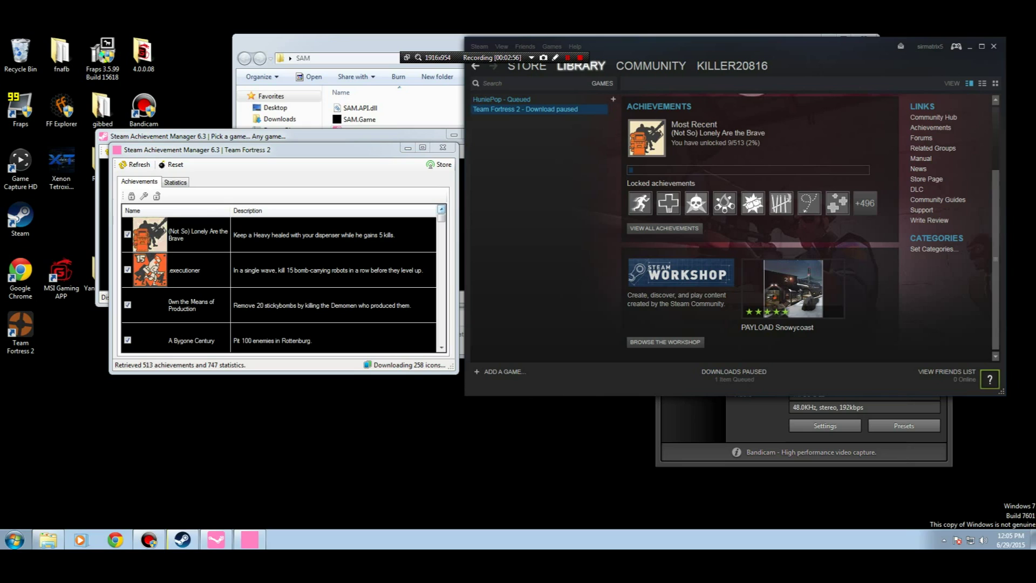